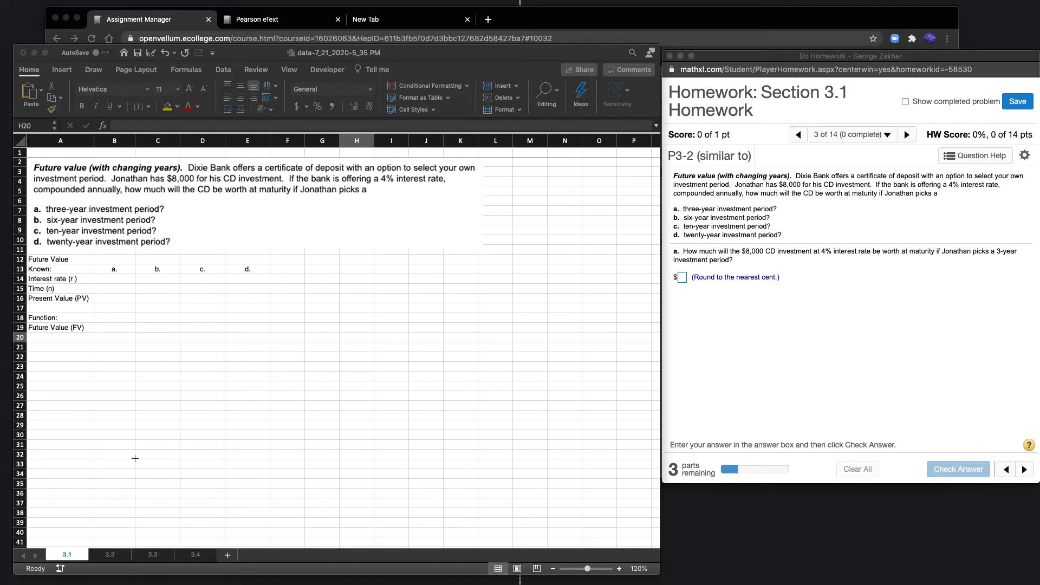
Step: Draw a timeline arrow below the table and label cell B29 'a.'
{"action": "left_click_drag", "start_coordinate": [135, 458], "coordinate": [487, 459]}
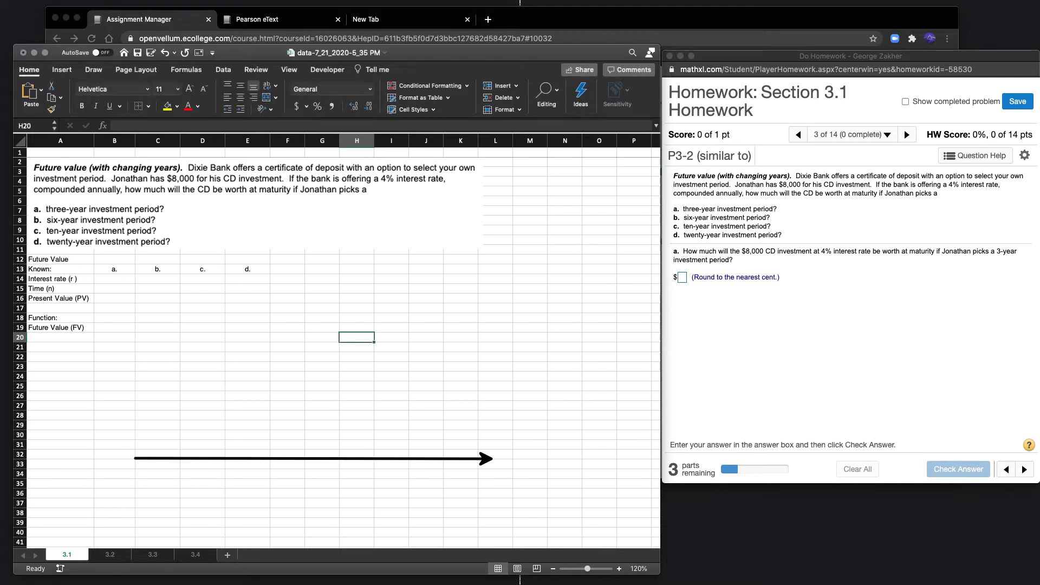
{"action": "left_click", "coordinate": [97, 422]}
{"action": "type", "text": "a."}
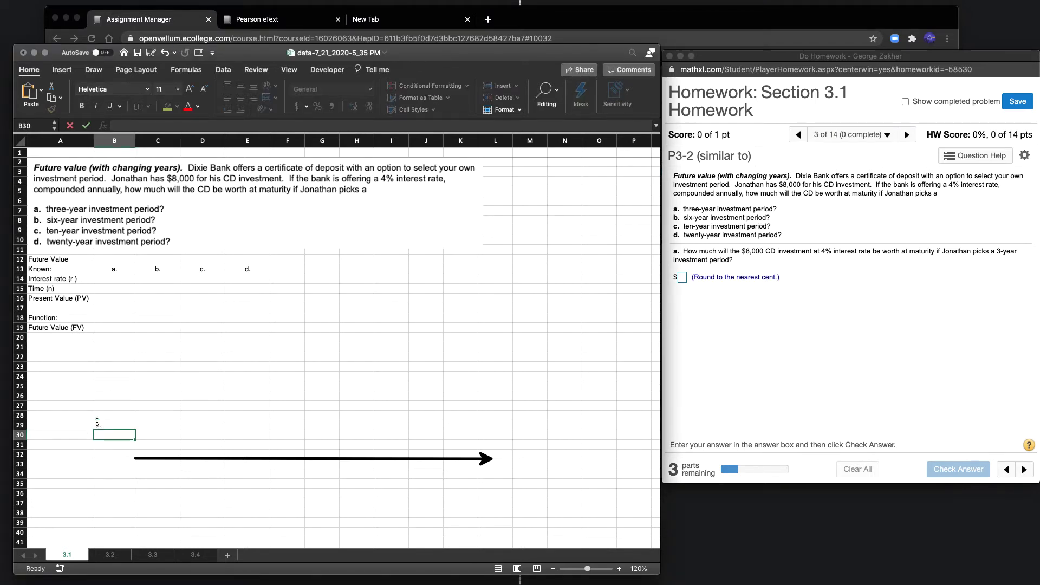
{"action": "key", "text": "Return"}
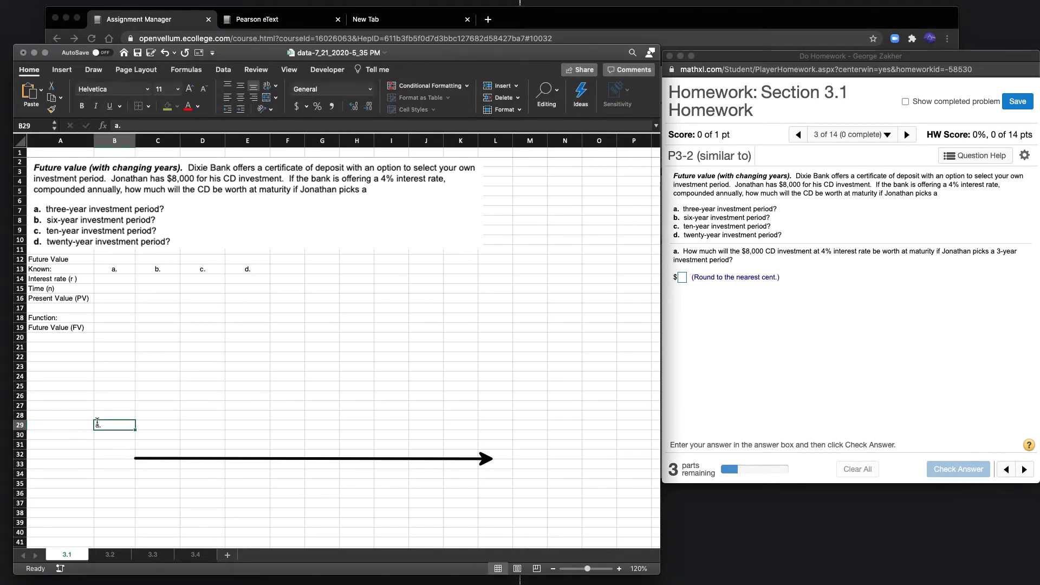
Step: Enter 8000 at the timeline start in B35 and the T label in B31
{"action": "key", "text": "Down"}
{"action": "key", "text": "Down"}
{"action": "key", "text": "Down"}
{"action": "key", "text": "Down"}
{"action": "key", "text": "Down"}
{"action": "key", "text": "Right"}
{"action": "key", "text": "Left"}
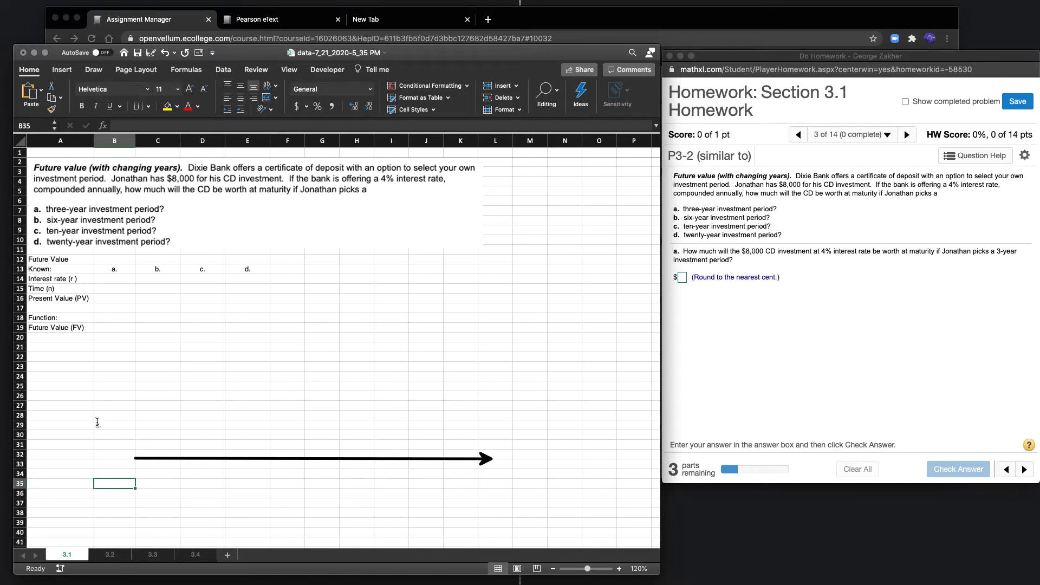
{"action": "type", "text": "8000"}
{"action": "key", "text": "Return"}
{"action": "key", "text": "Up"}
{"action": "key", "text": "Up"}
{"action": "key", "text": "Up"}
{"action": "key", "text": "Up"}
{"action": "key", "text": "Up"}
{"action": "type", "text": "T0"}
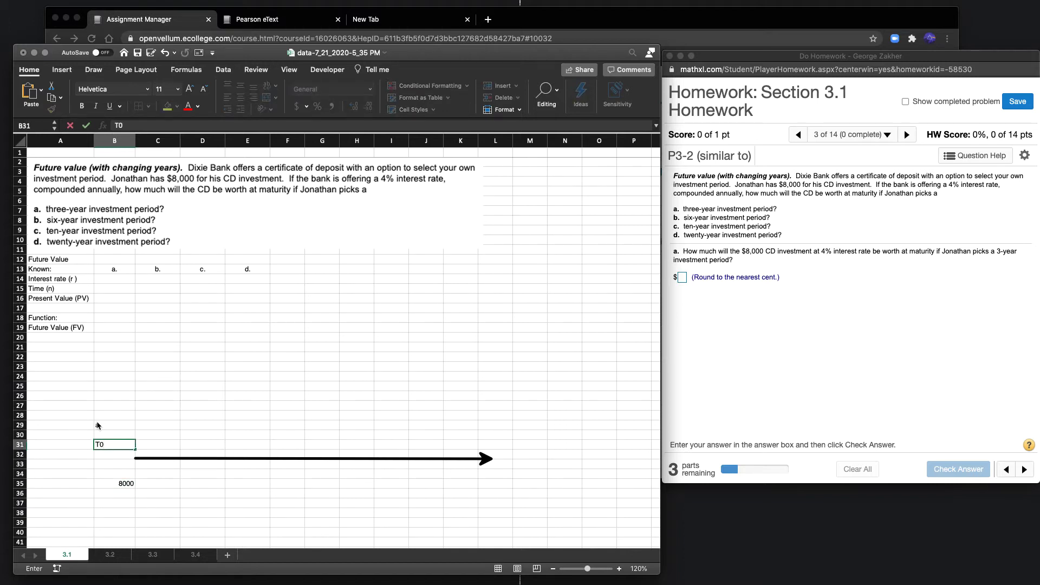
{"action": "key", "text": "Return"}
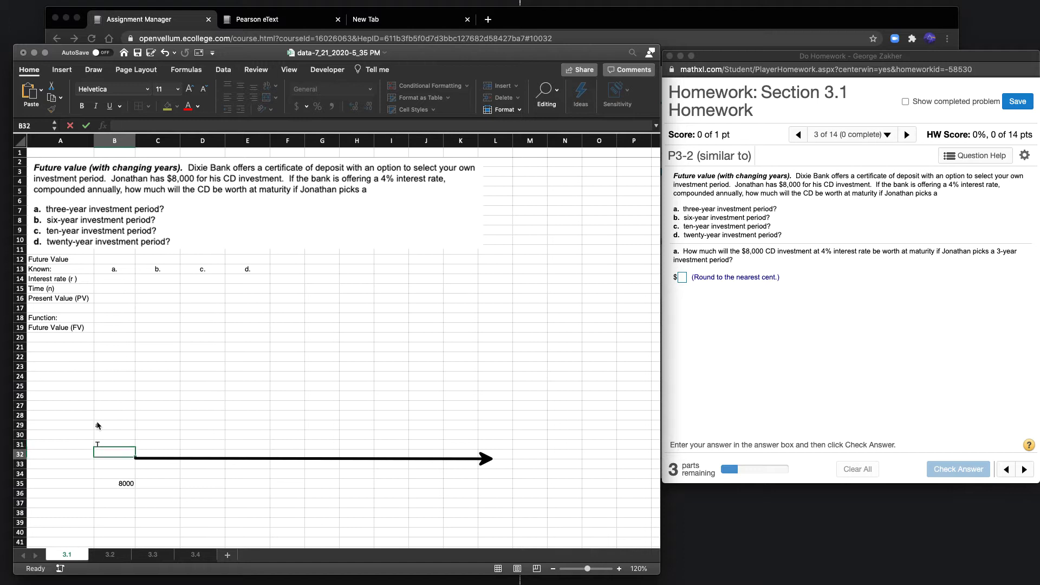
Step: Enter 3 years at the timeline end in cell E35
{"action": "key", "text": "Up"}
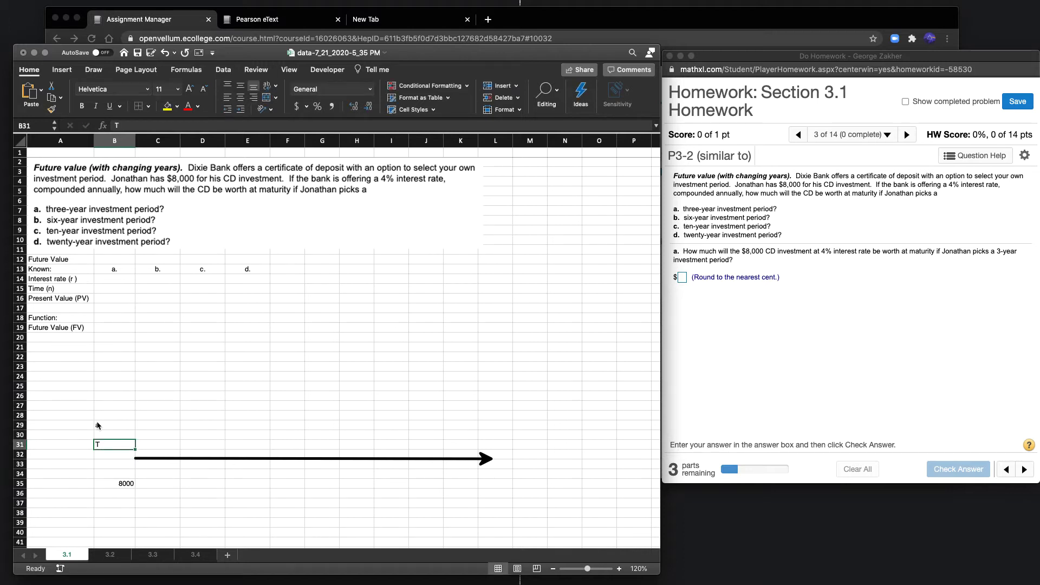
{"action": "key", "text": "Right"}
{"action": "key", "text": "Right"}
{"action": "key", "text": "Right"}
{"action": "key", "text": "Right"}
{"action": "key", "text": "Down"}
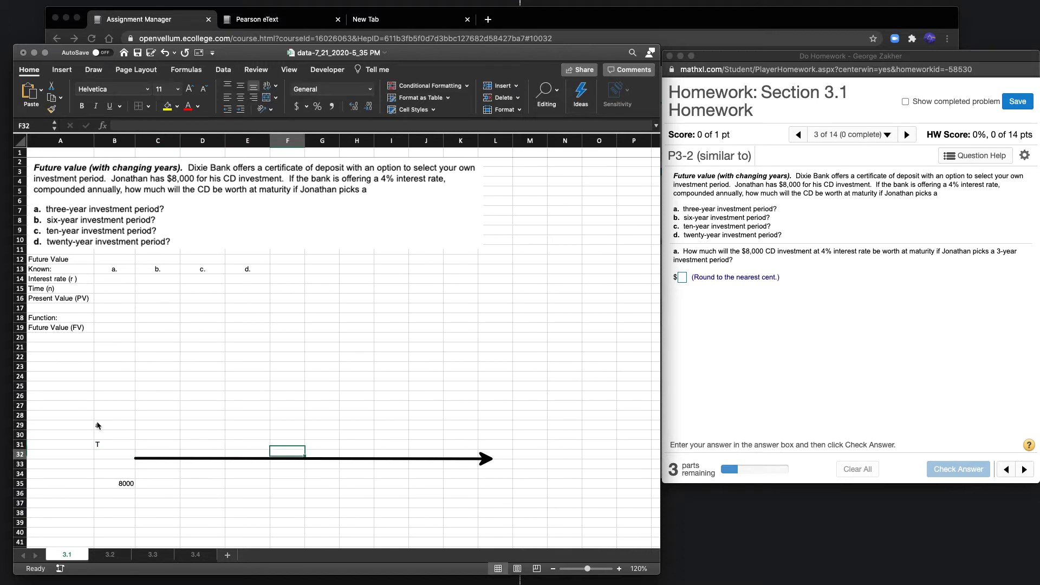
{"action": "key", "text": "Down"}
{"action": "key", "text": "Down"}
{"action": "key", "text": "Down"}
{"action": "key", "text": "Left"}
{"action": "key", "text": "Left"}
{"action": "key", "text": "Left"}
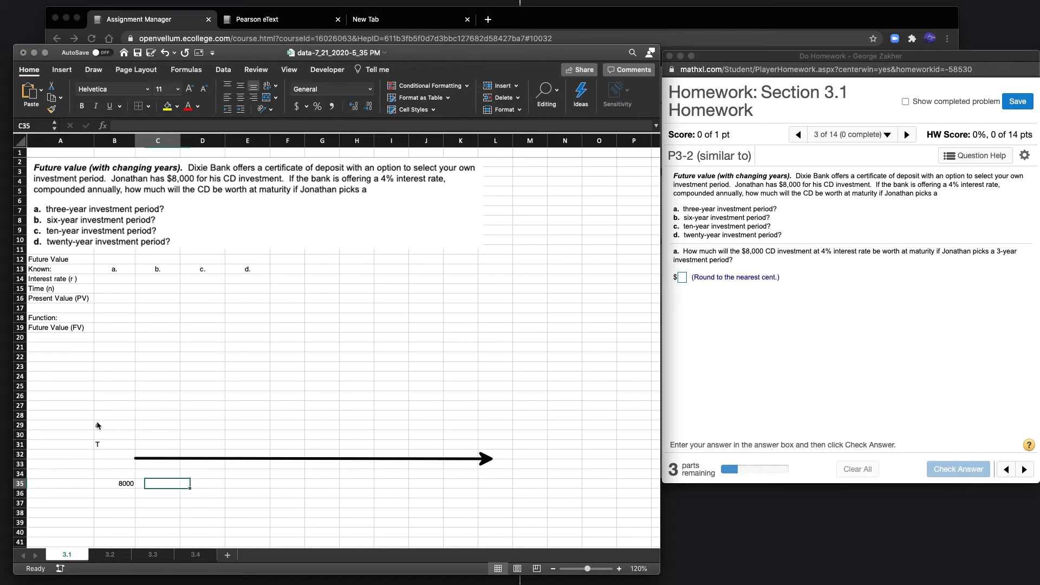
{"action": "key", "text": "Left"}
{"action": "key", "text": "Right"}
{"action": "key", "text": "Right"}
{"action": "key", "text": "Right"}
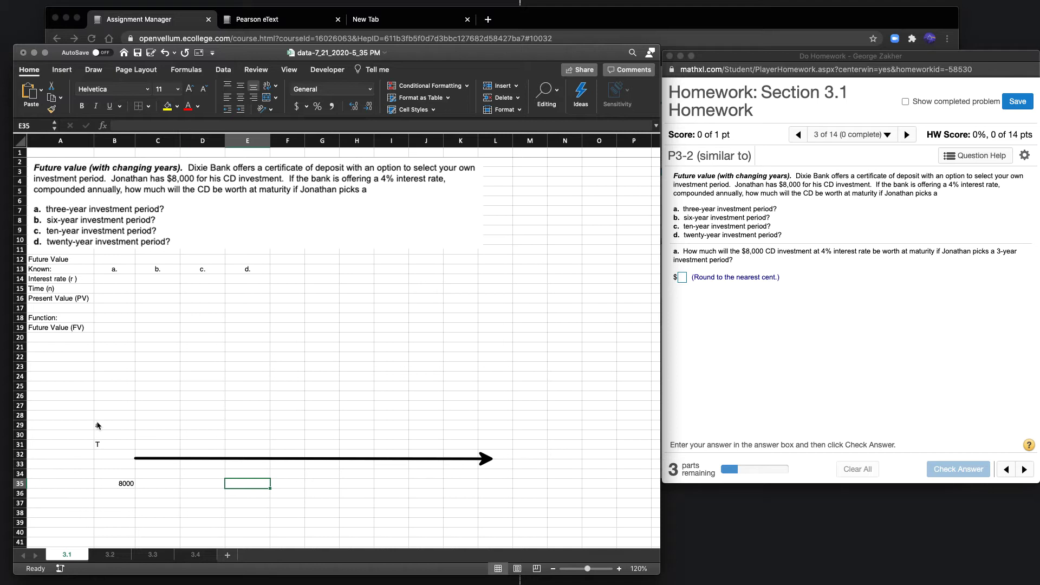
{"action": "type", "text": "3"}
{"action": "key", "text": "Return"}
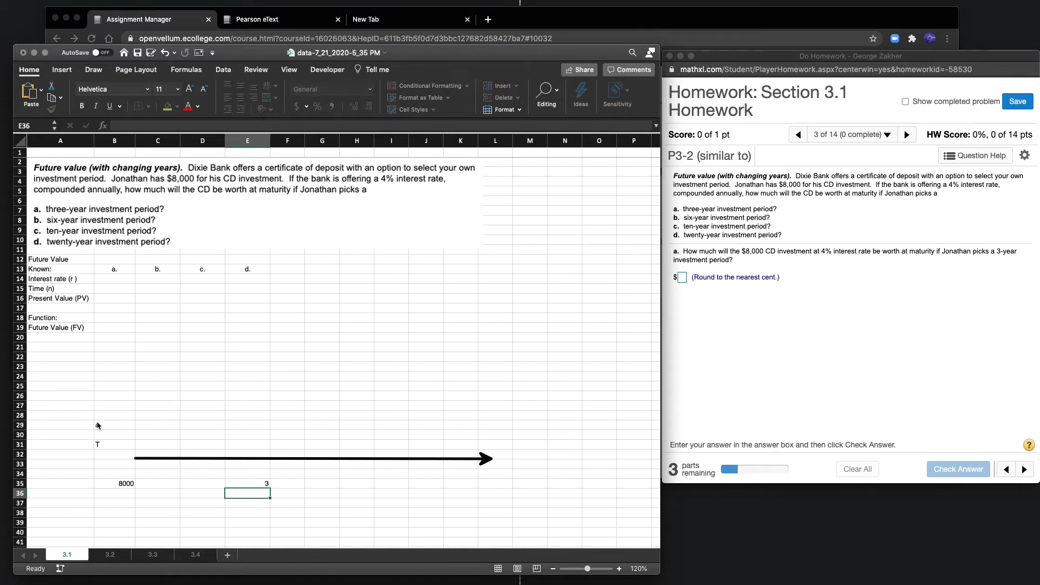
{"action": "key", "text": "Up"}
{"action": "key", "text": "Up"}
{"action": "key", "text": "Up"}
{"action": "key", "text": "Down"}
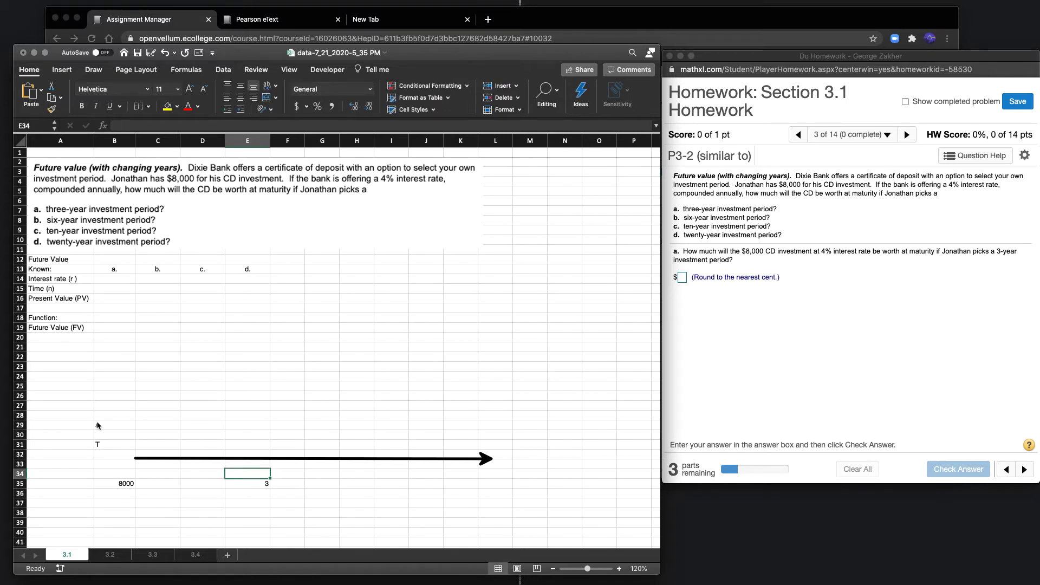
{"action": "key", "text": "Down"}
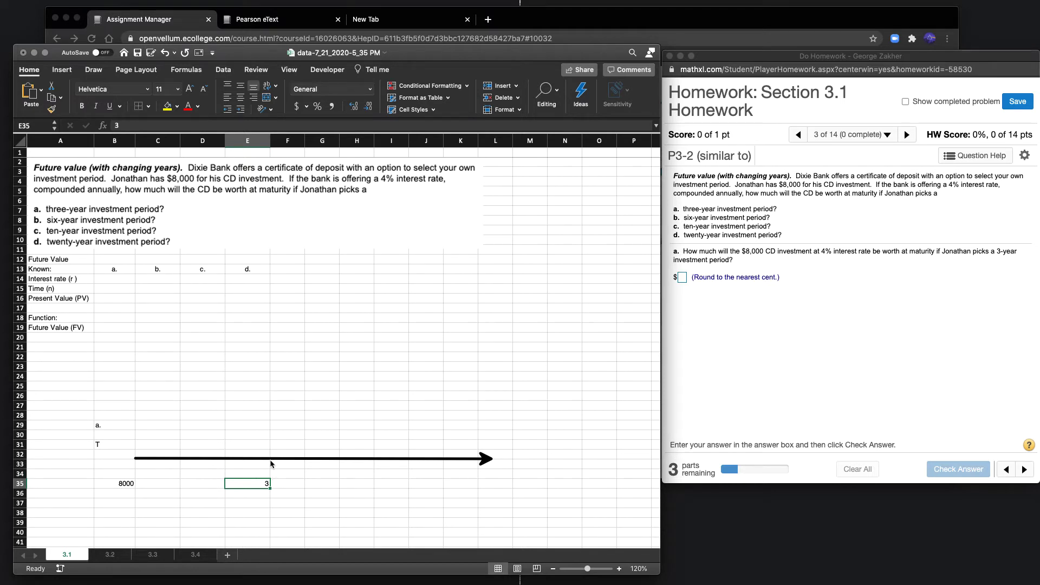
{"action": "left_click", "coordinate": [112, 278]}
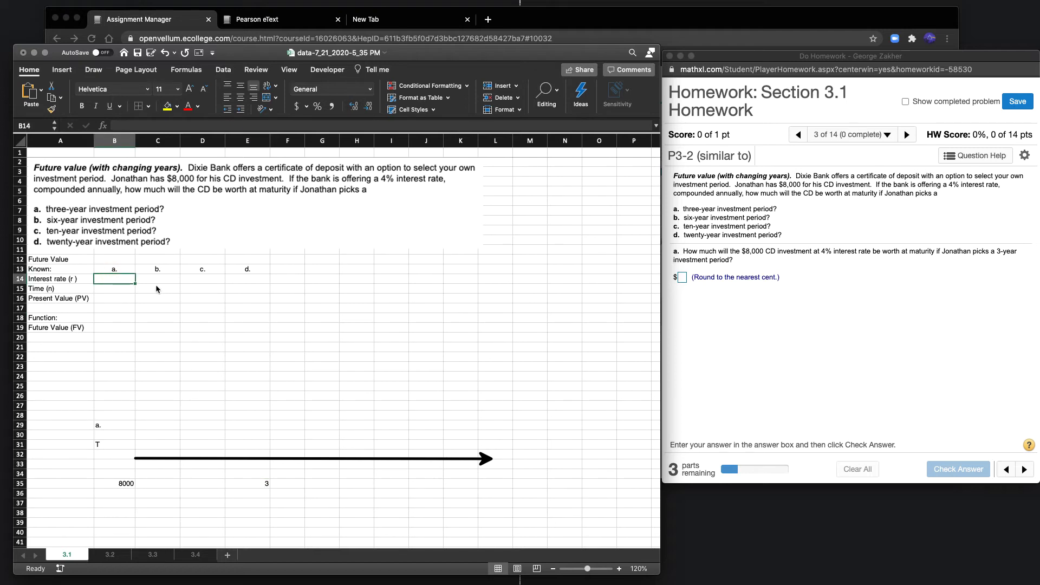
Step: Enter 0.04 in B14, 3 in B15 and -8000 in B16 for case a
{"action": "type", "text": ".04"}
{"action": "key", "text": "Return"}
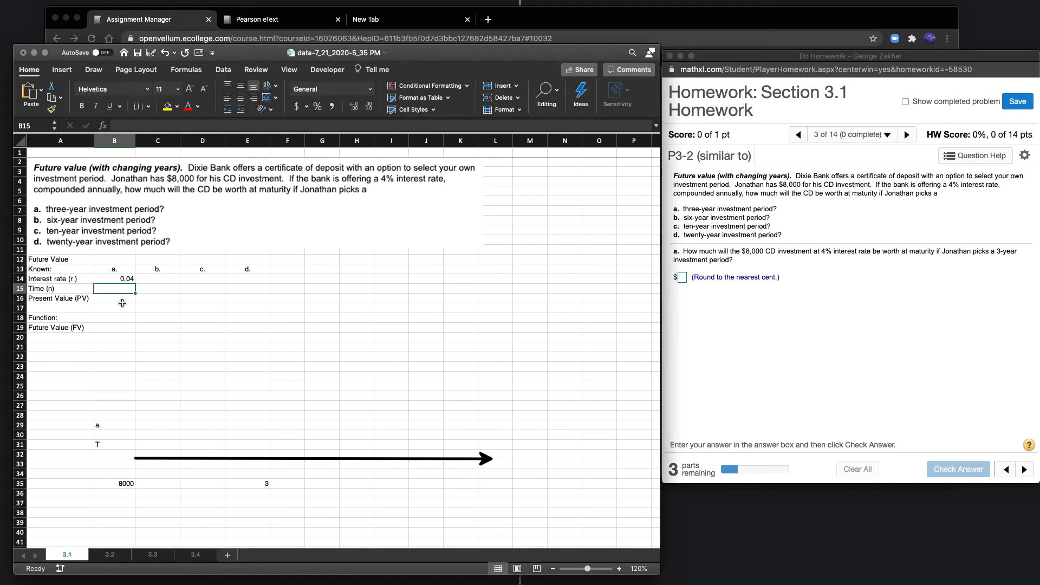
{"action": "type", "text": "3"}
{"action": "key", "text": "Return"}
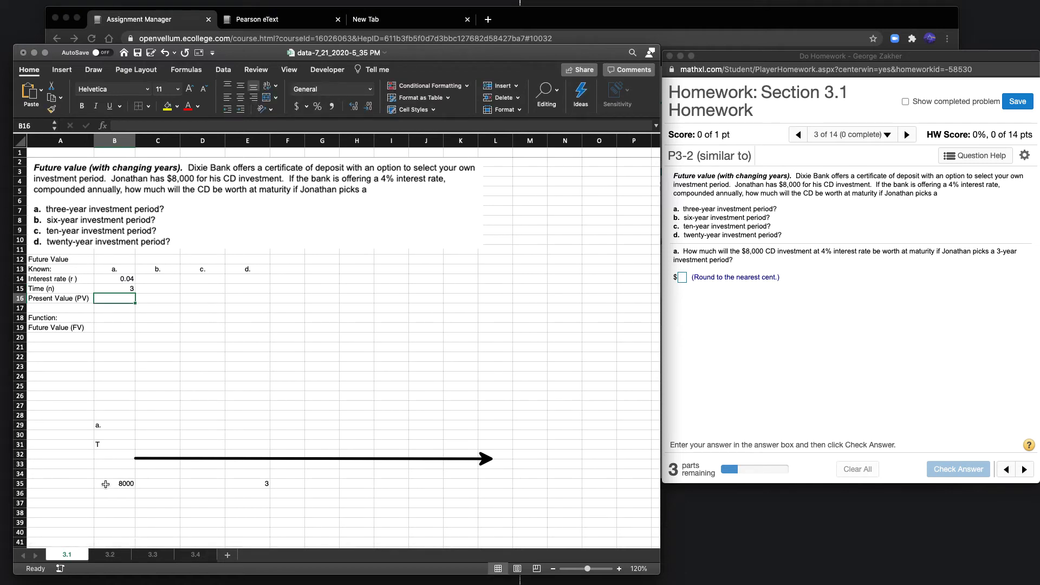
{"action": "type", "text": "800"}
{"action": "key", "text": "BackSpace"}
{"action": "key", "text": "BackSpace"}
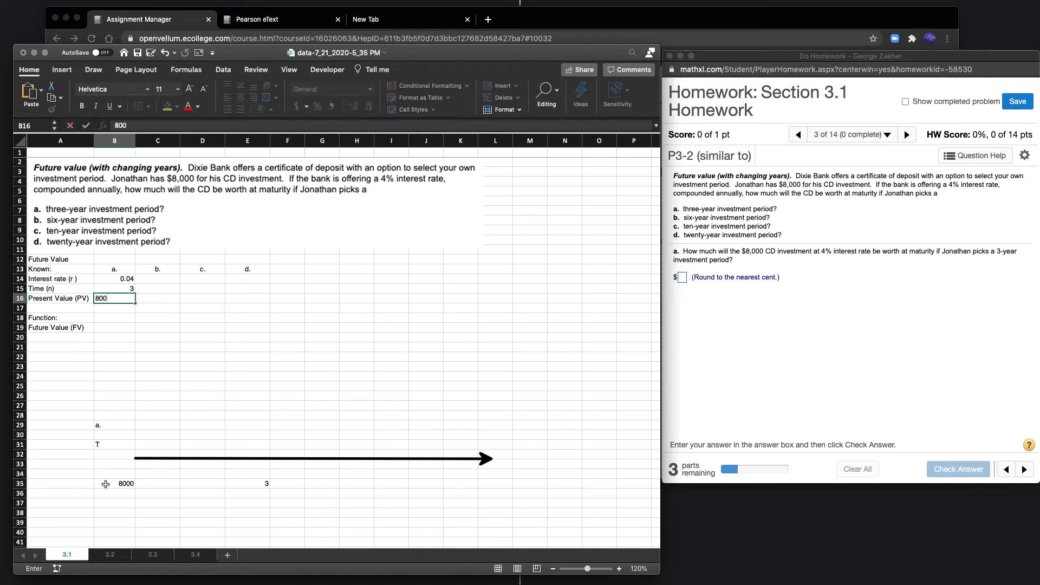
{"action": "key", "text": "BackSpace"}
{"action": "type", "text": "-8000"}
{"action": "key", "text": "Return"}
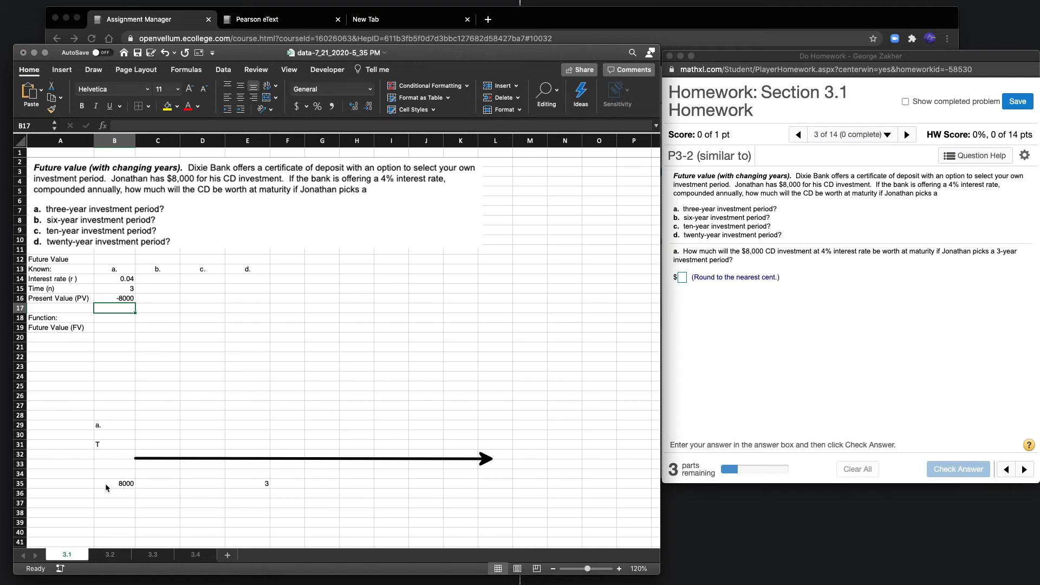
{"action": "left_click", "coordinate": [122, 429]}
{"action": "left_click", "coordinate": [126, 482]}
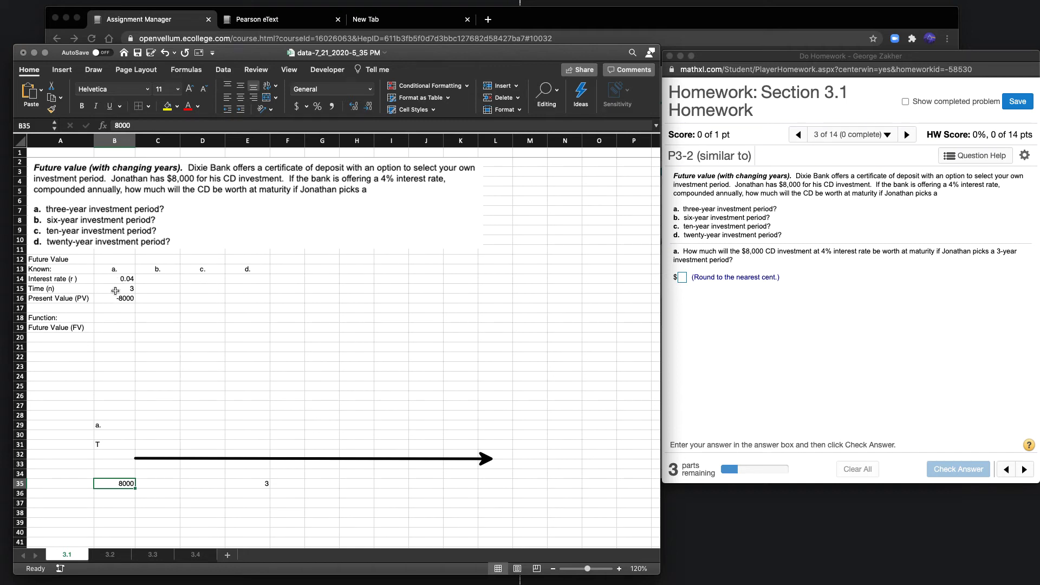
{"action": "left_click", "coordinate": [108, 328]}
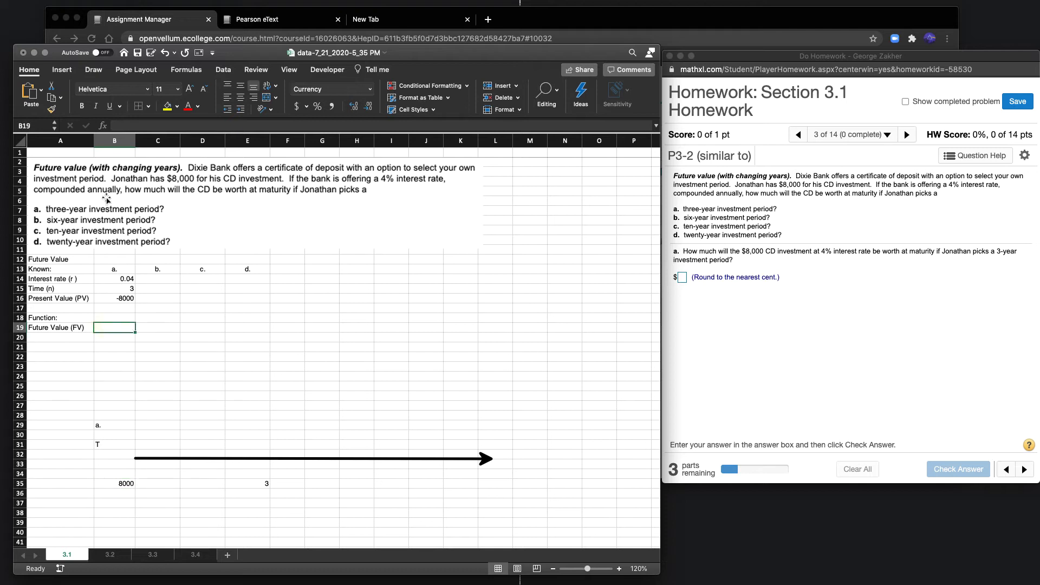
Step: Insert the FV function by searching for it in Formula Builder
{"action": "left_click", "coordinate": [102, 126]}
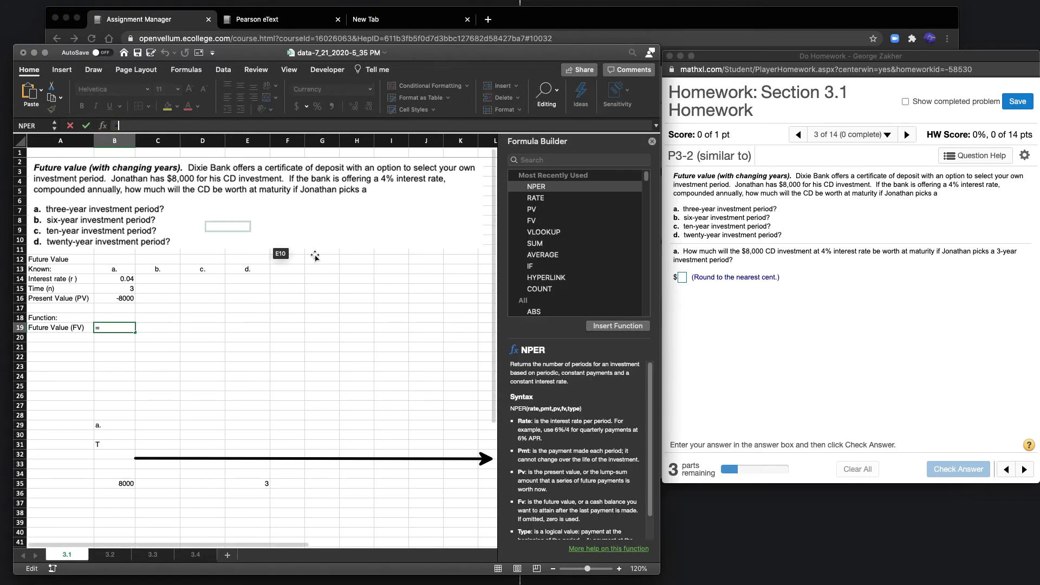
{"action": "left_click", "coordinate": [547, 160]}
{"action": "type", "text": "fv"}
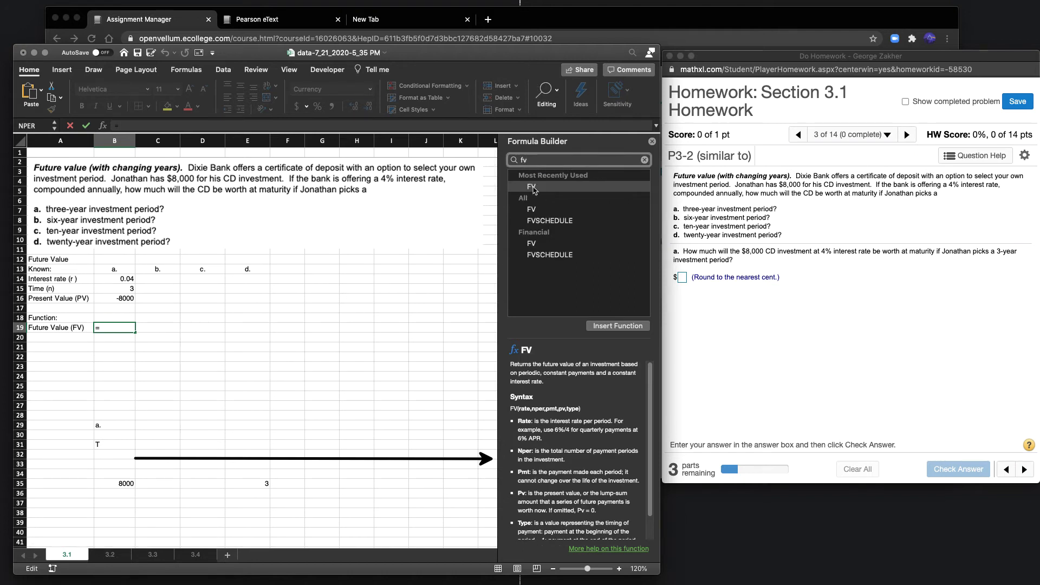
{"action": "left_click", "coordinate": [532, 187]}
{"action": "double_click", "coordinate": [532, 188]}
Step: Set the FV arguments to Rate B14, Nper B15, Pmt 0, Pv B16, Type 0
{"action": "left_click", "coordinate": [125, 280]}
{"action": "left_click", "coordinate": [538, 232]}
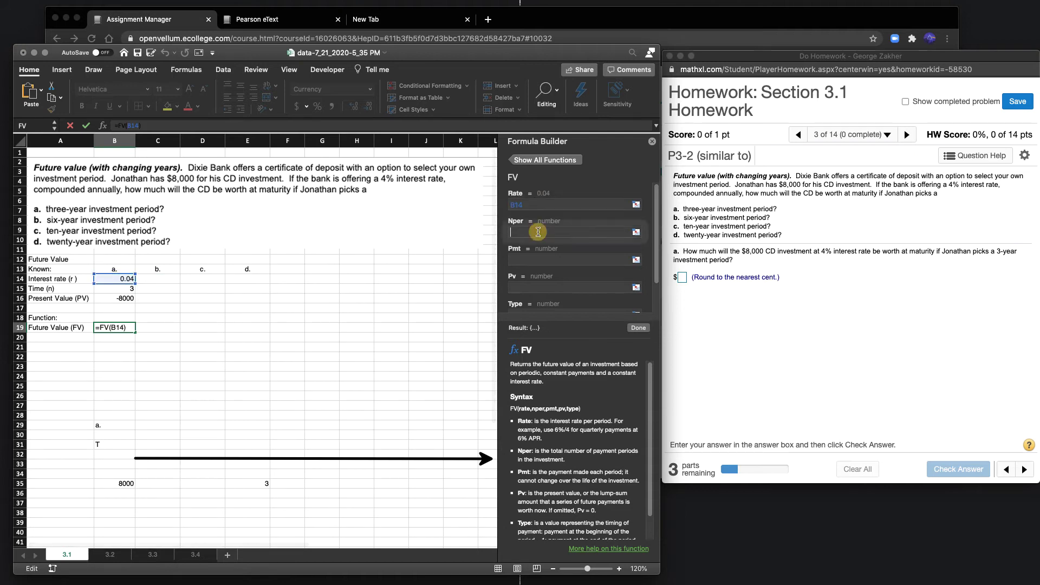
{"action": "left_click", "coordinate": [118, 289]}
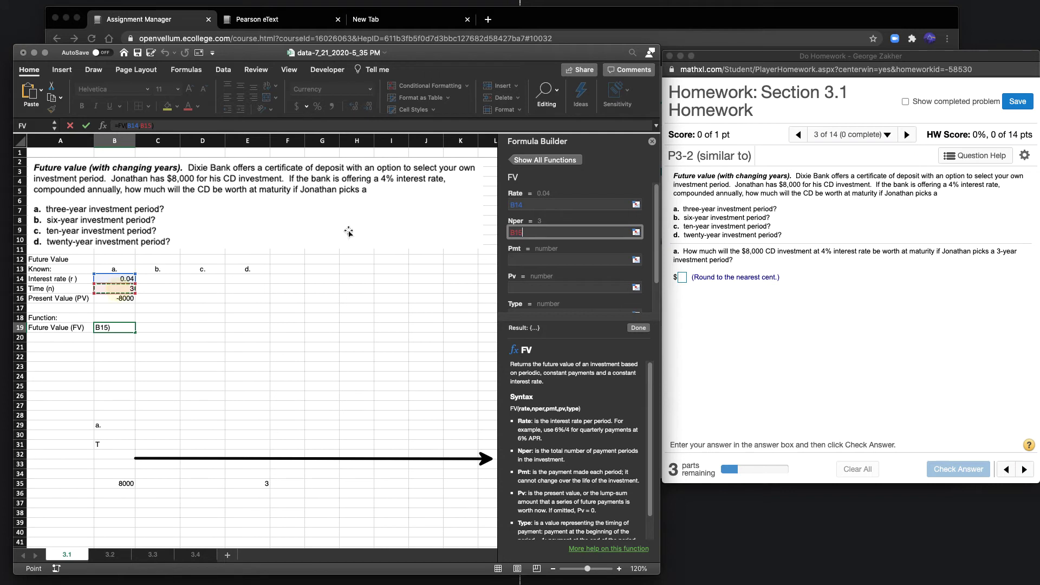
{"action": "left_click", "coordinate": [524, 258]}
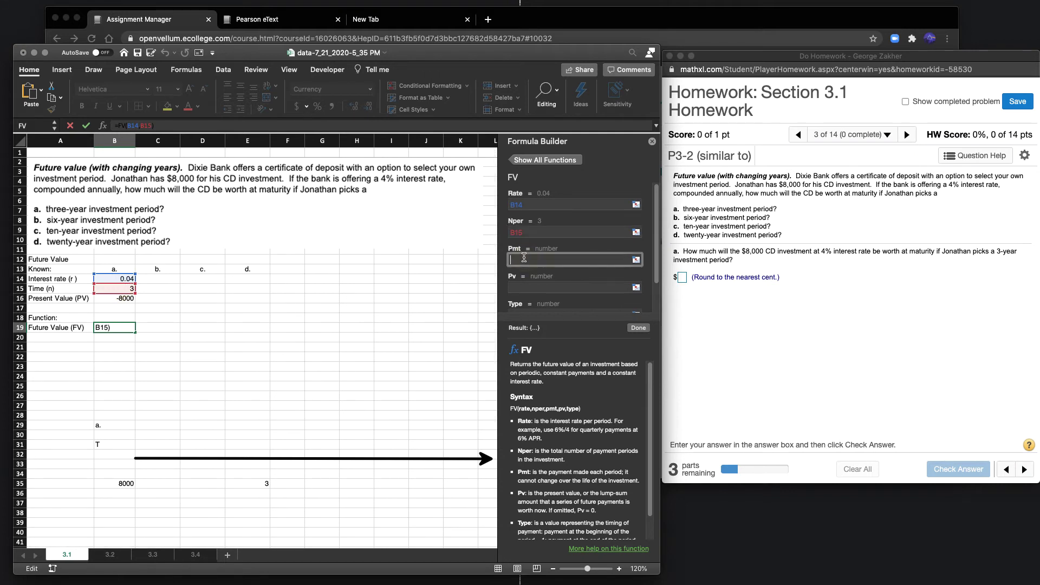
{"action": "type", "text": "0"}
{"action": "left_click", "coordinate": [546, 287]}
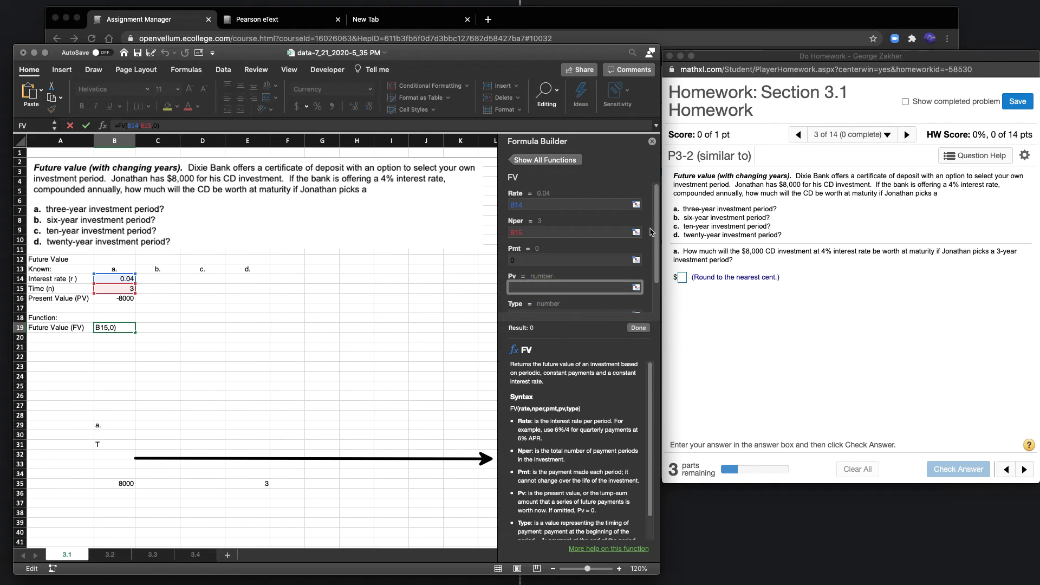
{"action": "scroll", "coordinate": [658, 205], "scroll_direction": "down", "scroll_amount": 1}
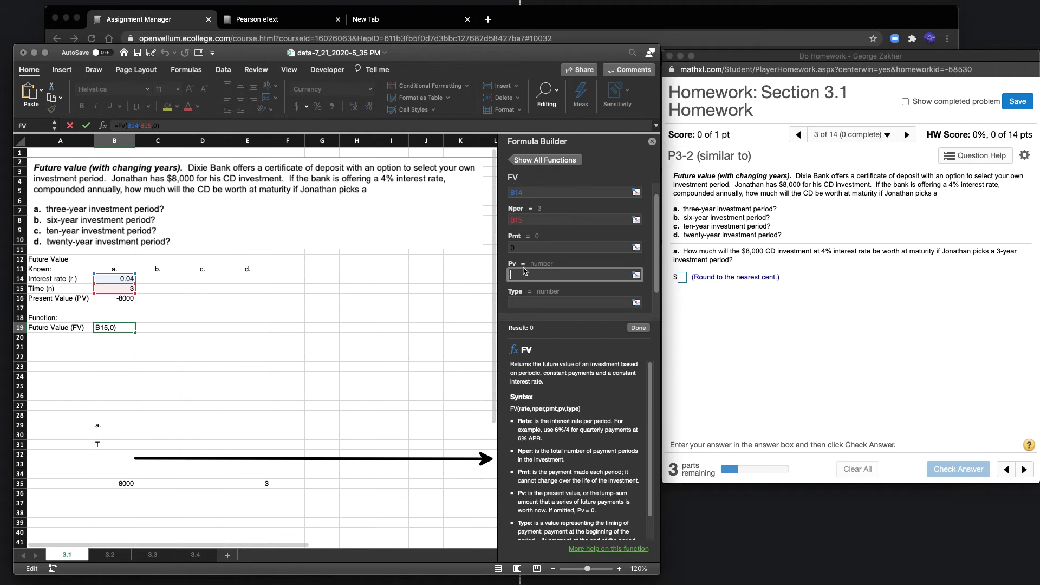
{"action": "left_click", "coordinate": [113, 296]}
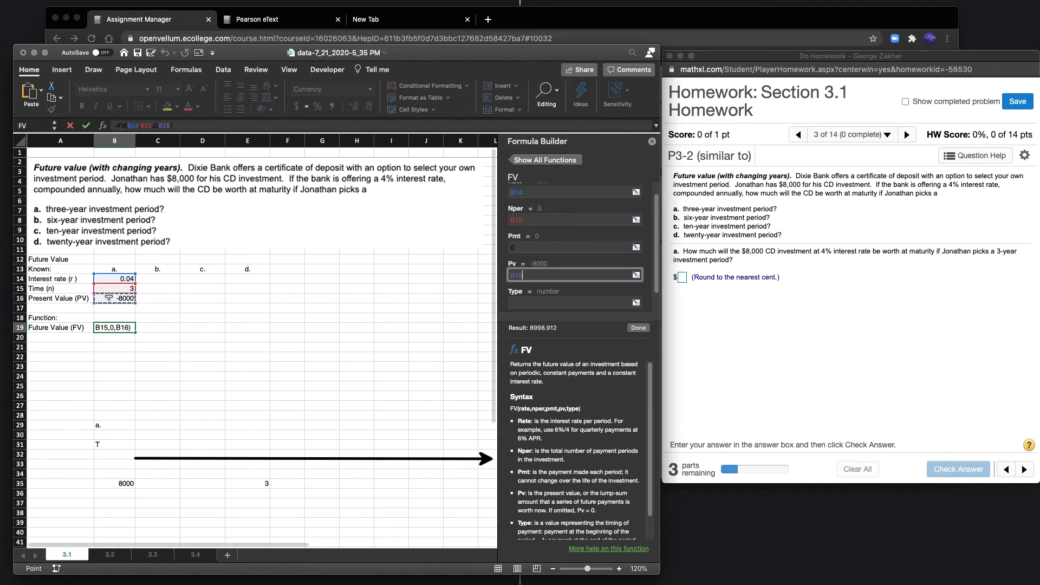
{"action": "key", "text": "Return"}
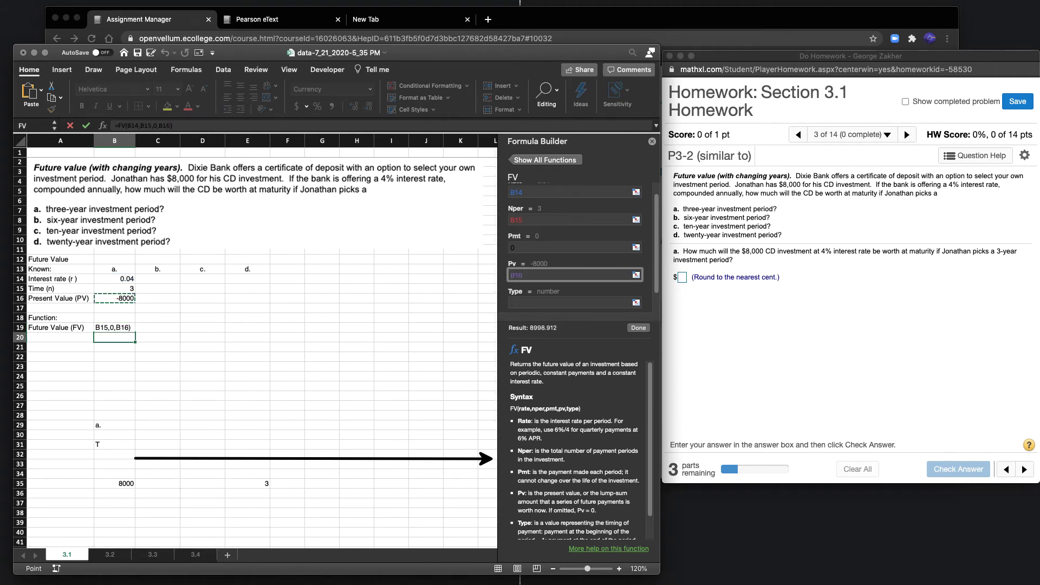
{"action": "left_click", "coordinate": [529, 303]}
{"action": "type", "text": "0"}
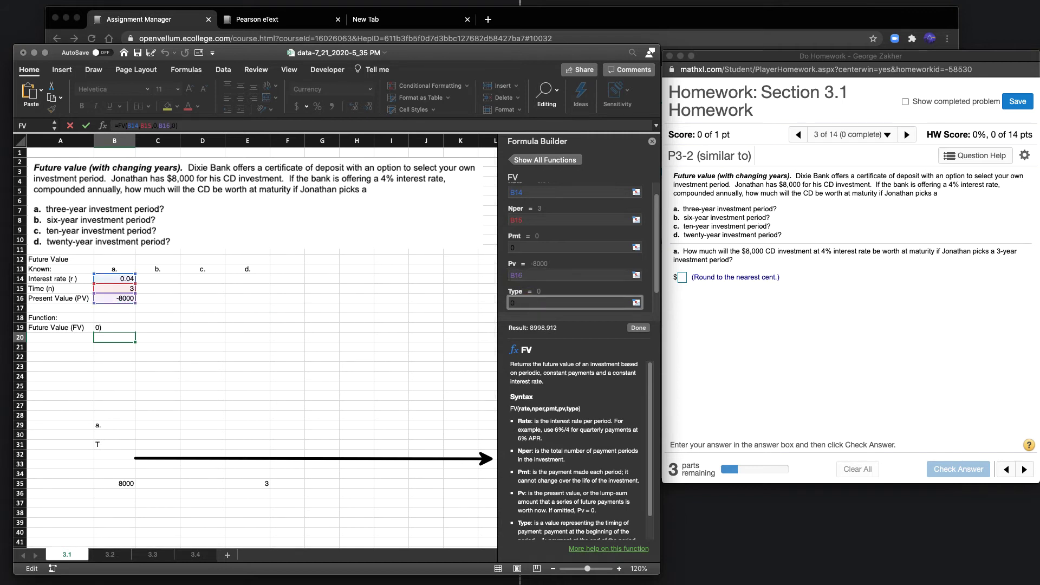
{"action": "left_click_drag", "start_coordinate": [655, 223], "coordinate": [650, 242]}
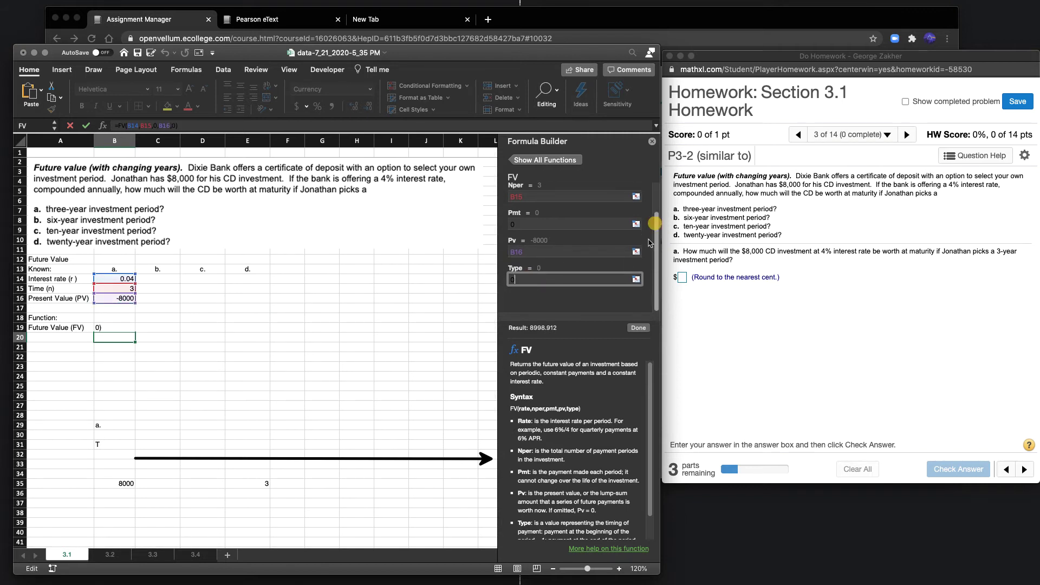
{"action": "left_click", "coordinate": [638, 328]}
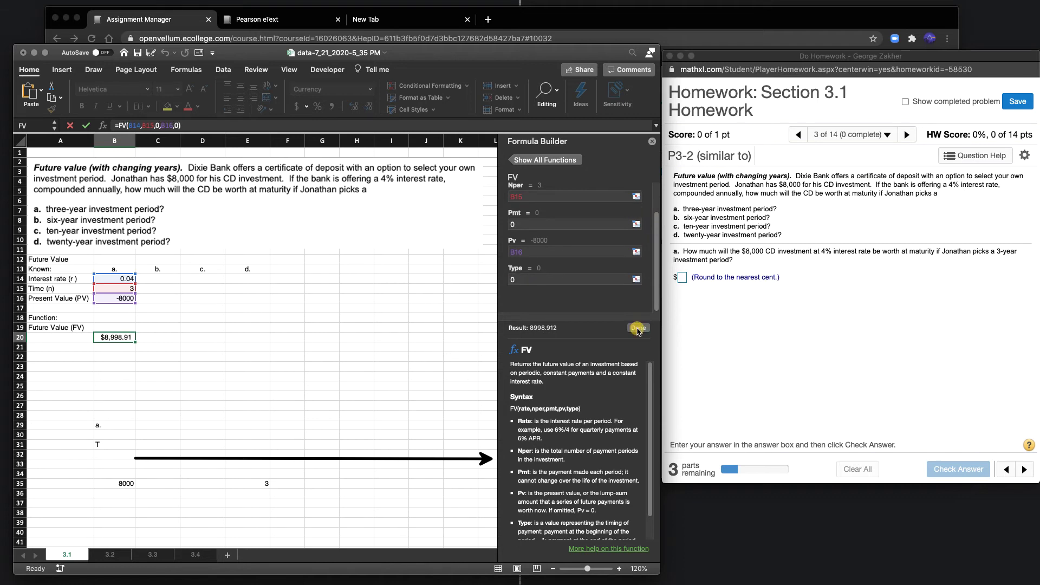
Step: Move the $8,998.91 result from B20 up into B19
{"action": "left_click", "coordinate": [139, 348]}
{"action": "left_click", "coordinate": [123, 337]}
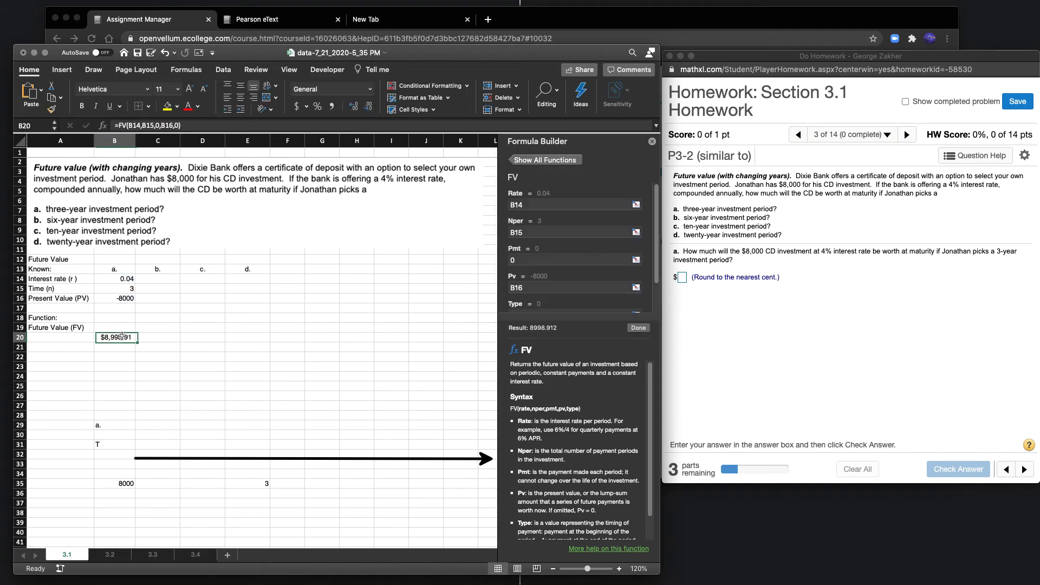
{"action": "left_click_drag", "start_coordinate": [122, 336], "coordinate": [122, 326]}
{"action": "left_click", "coordinate": [176, 349]}
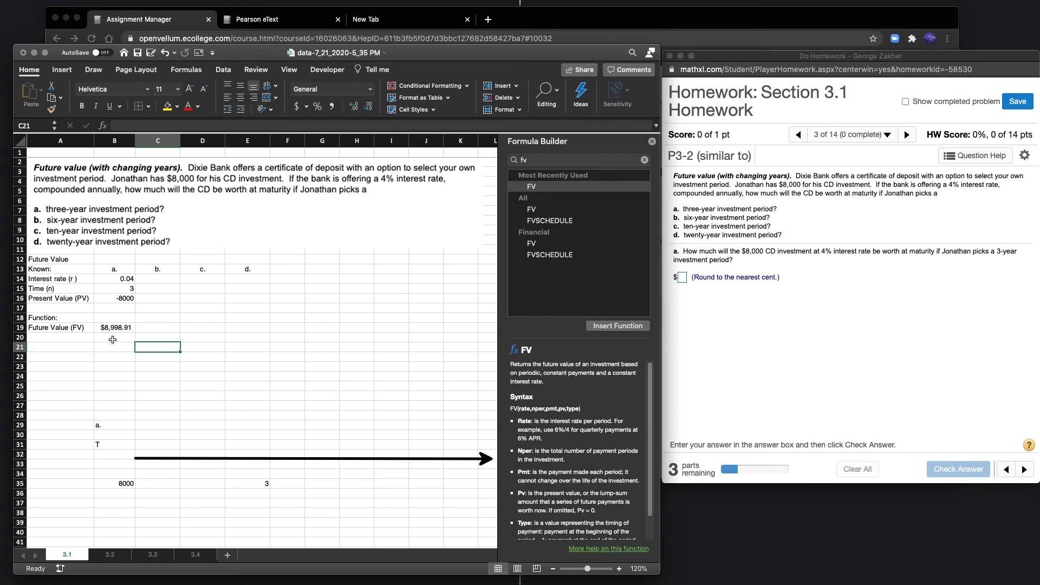
Step: Fill the 0.04 rate to E14 and the -8000 present value to E16
{"action": "left_click", "coordinate": [151, 278]}
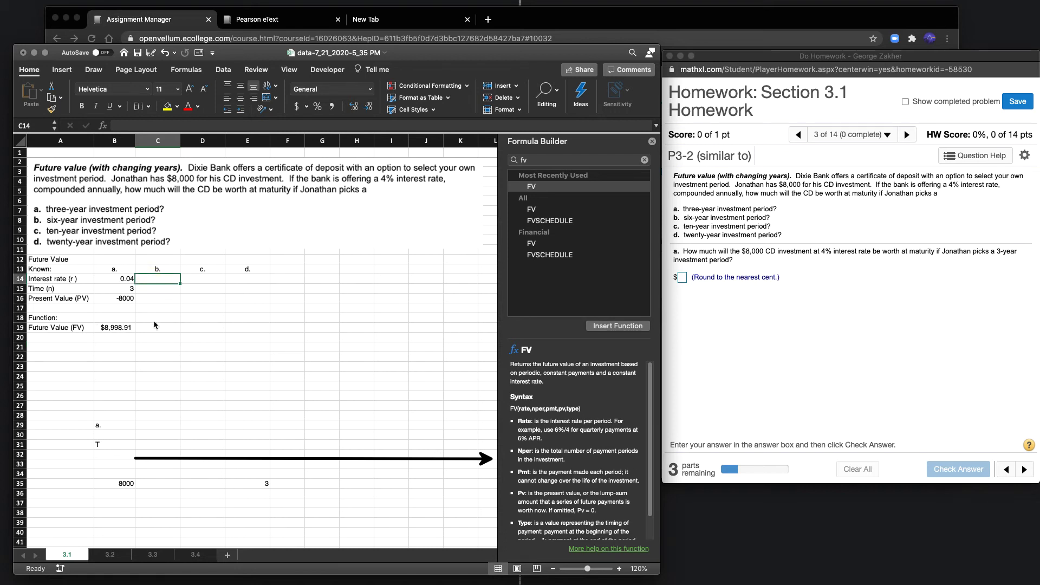
{"action": "left_click", "coordinate": [124, 279]}
{"action": "left_click_drag", "start_coordinate": [135, 283], "coordinate": [243, 278]}
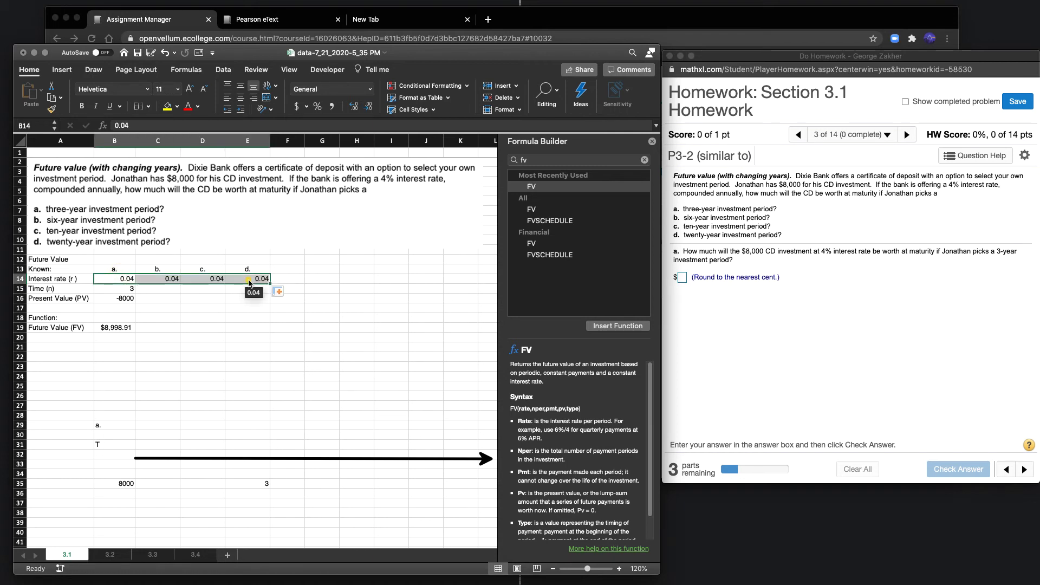
{"action": "left_click", "coordinate": [112, 299]}
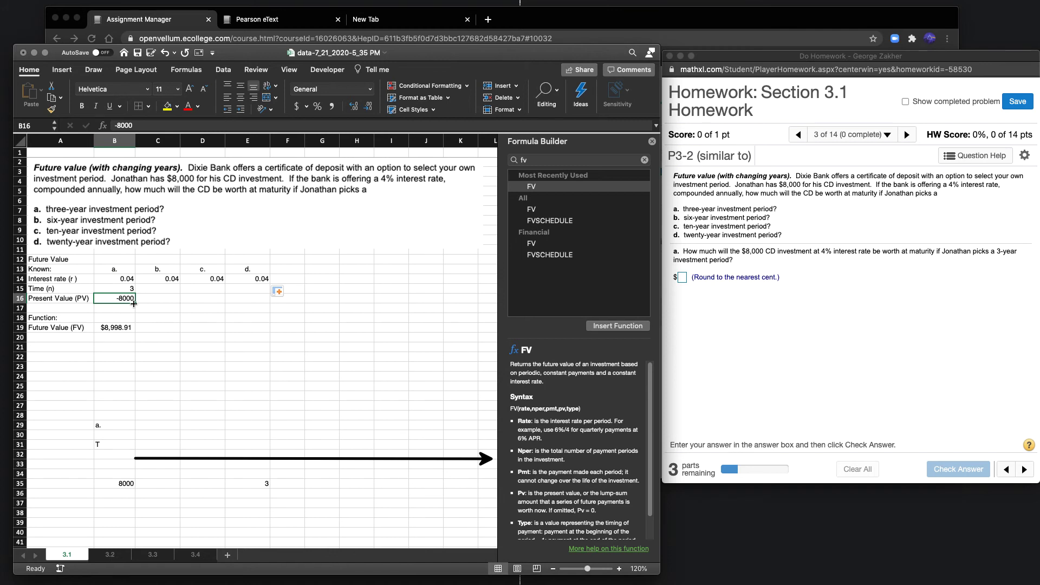
{"action": "left_click_drag", "start_coordinate": [135, 303], "coordinate": [253, 305]}
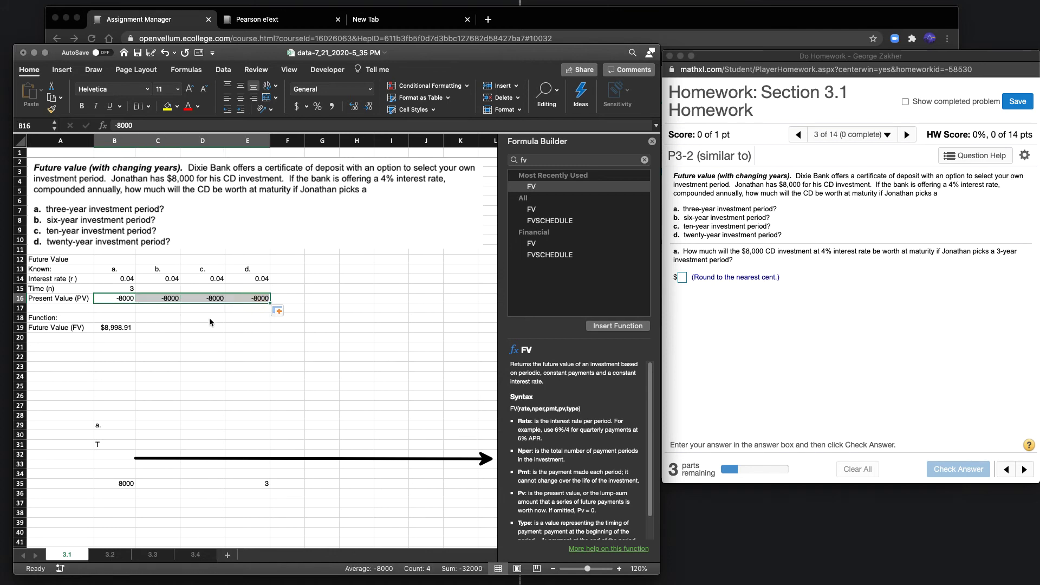
Step: Enter times of 6, 10 and 20 years in C15, D15 and E15
{"action": "left_click", "coordinate": [128, 288]}
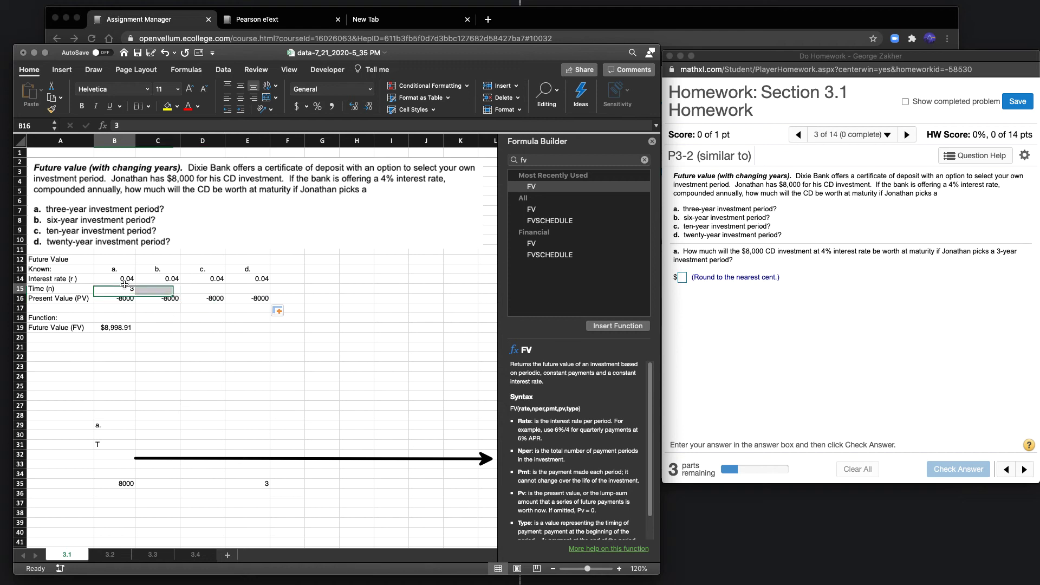
{"action": "left_click", "coordinate": [160, 290]}
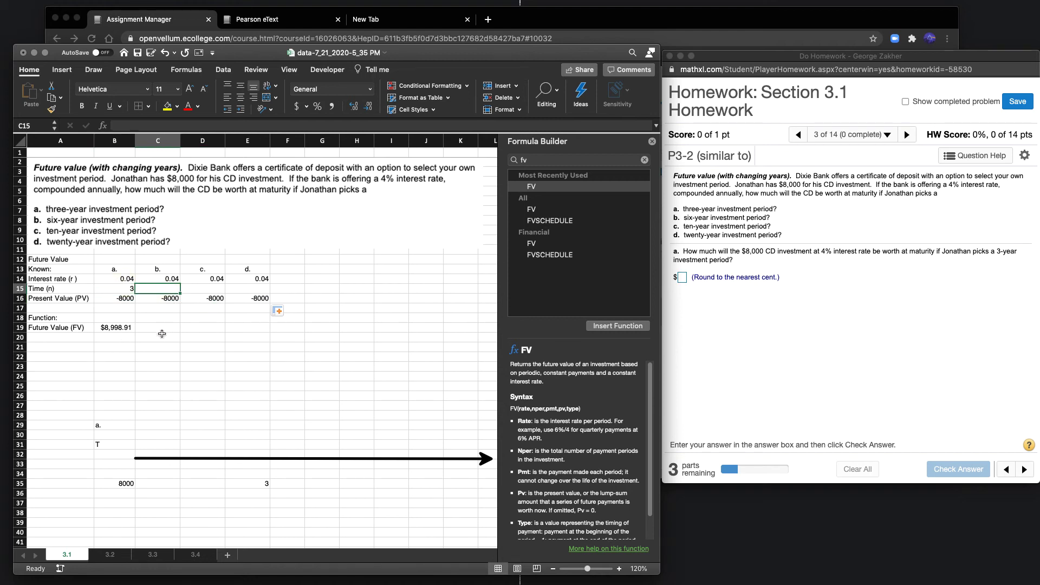
{"action": "type", "text": "6"}
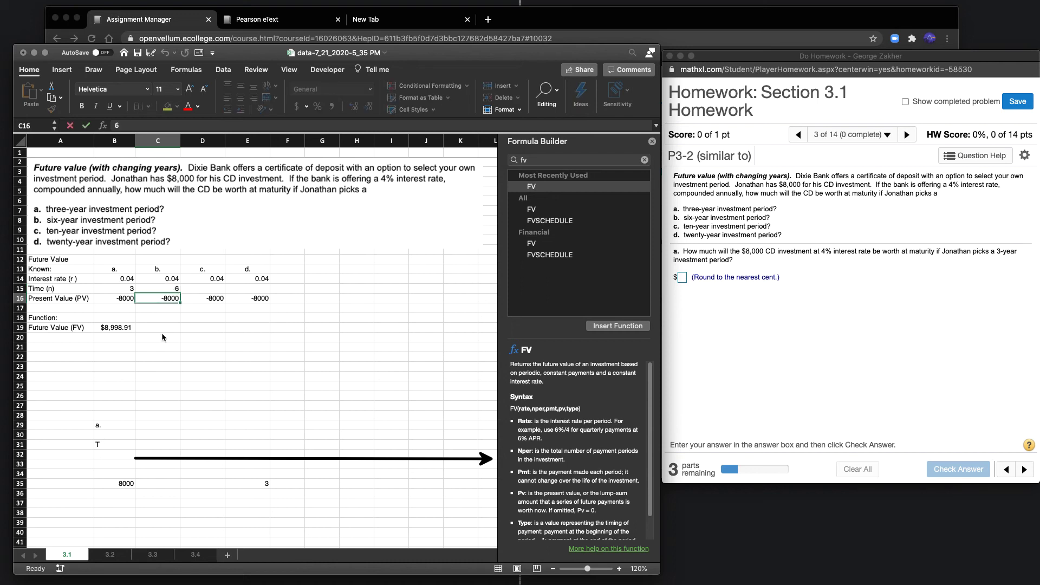
{"action": "key", "text": "Tab"}
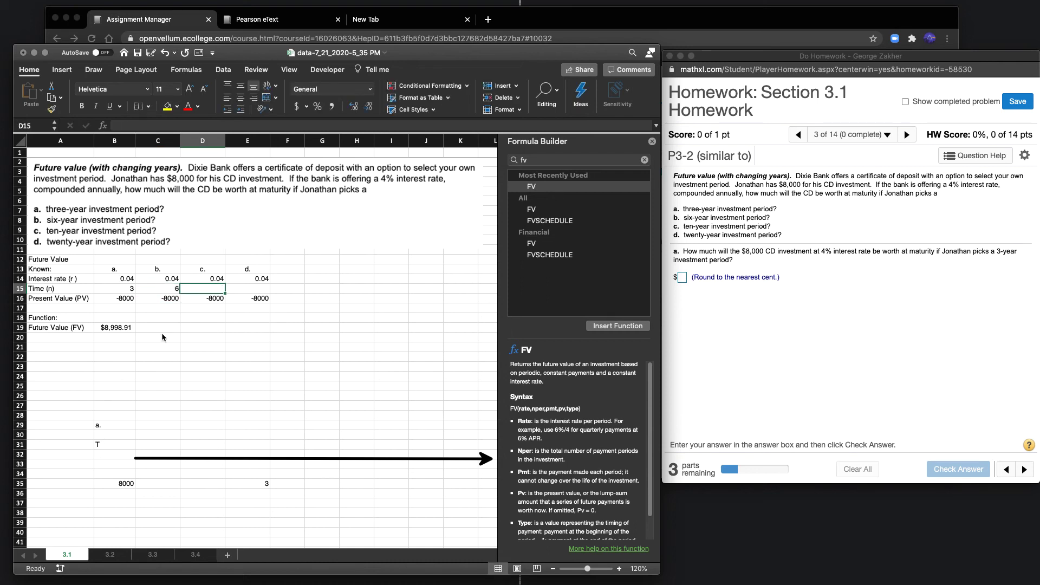
{"action": "type", "text": "10"}
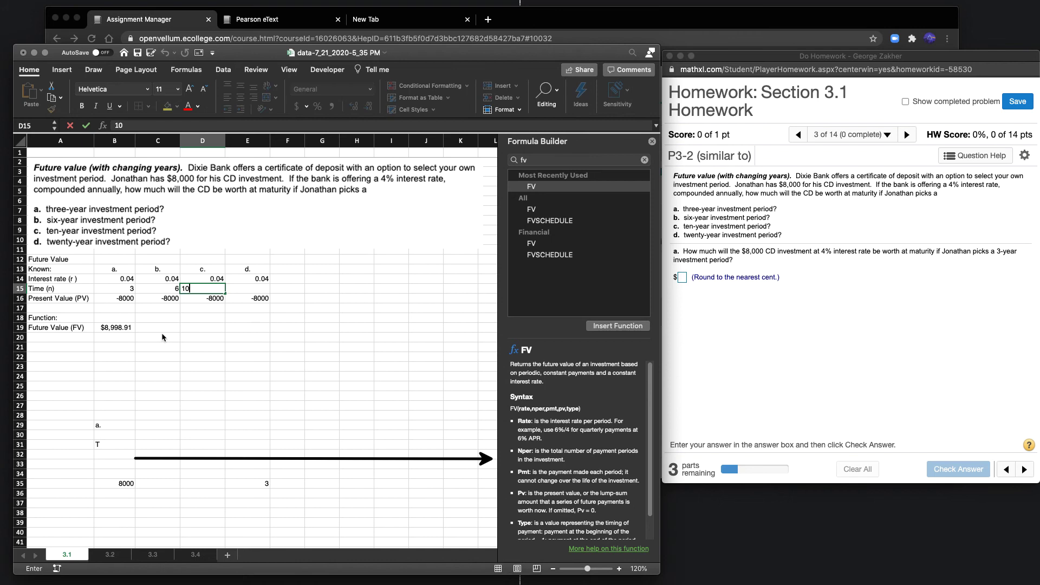
{"action": "key", "text": "Tab"}
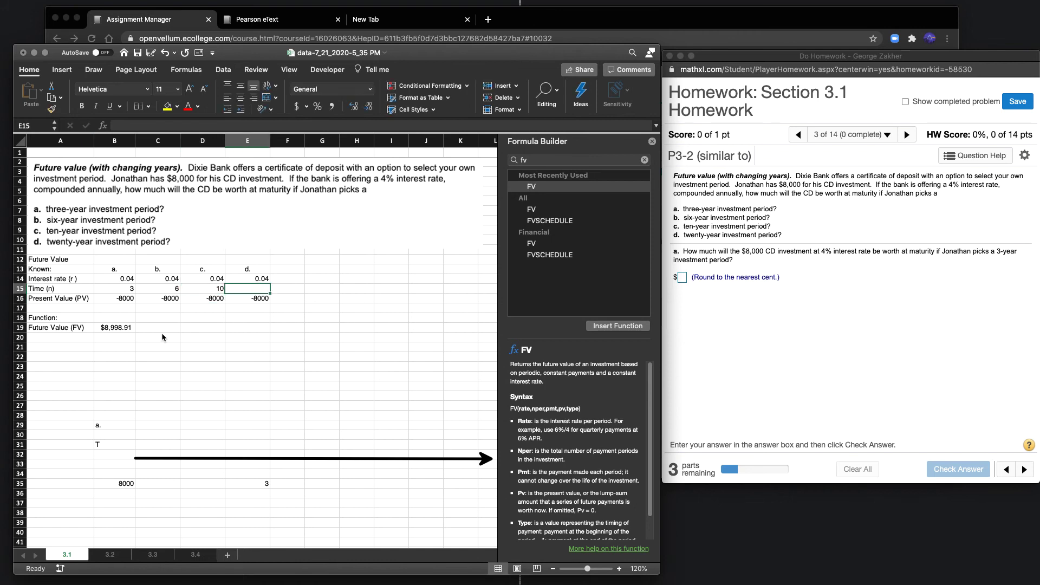
{"action": "type", "text": "20"}
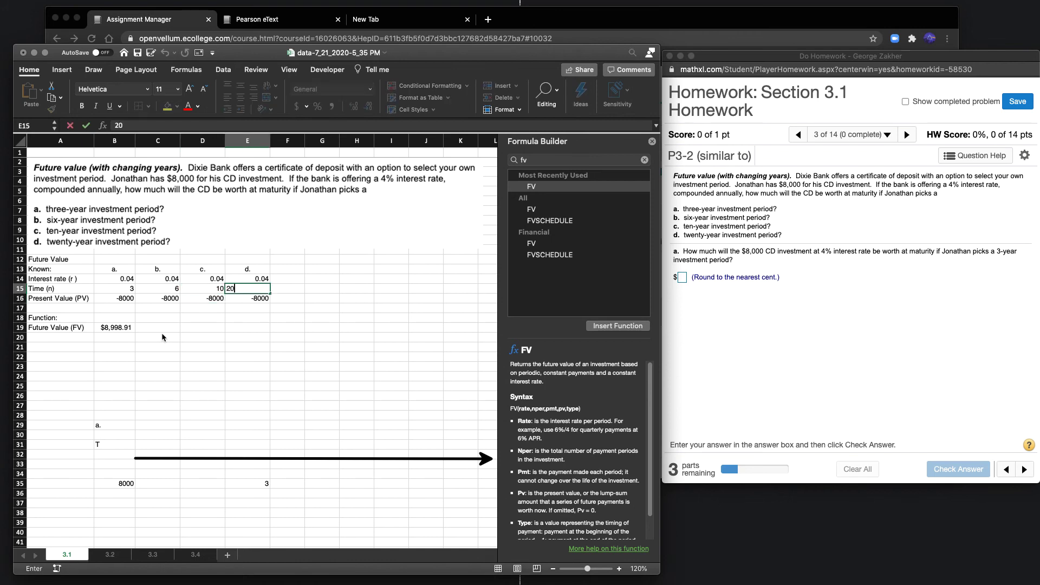
{"action": "key", "text": "Return"}
{"action": "key", "text": "Down"}
{"action": "key", "text": "Down"}
{"action": "key", "text": "Down"}
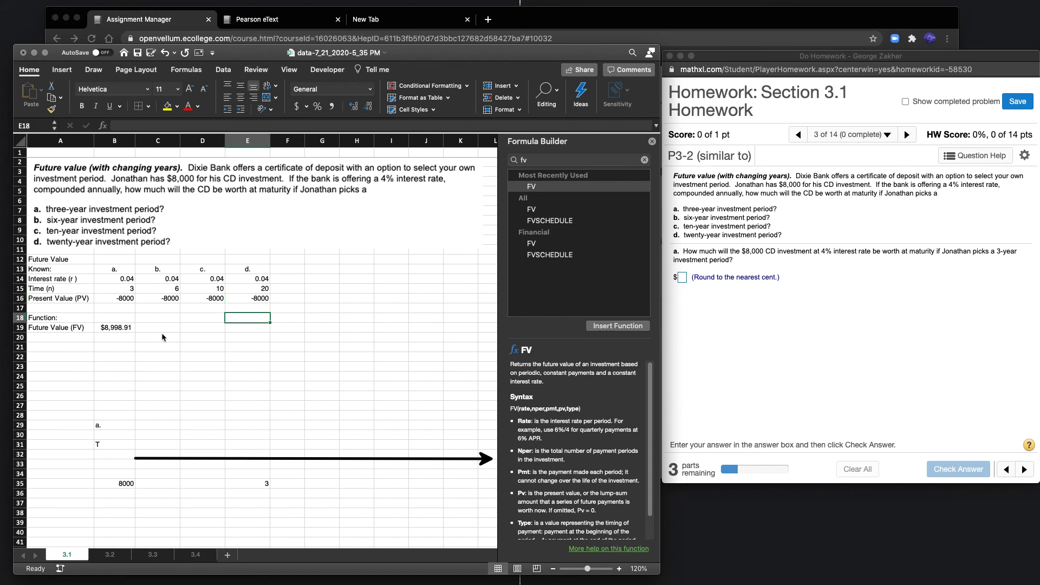
{"action": "key", "text": "Left"}
{"action": "key", "text": "Left"}
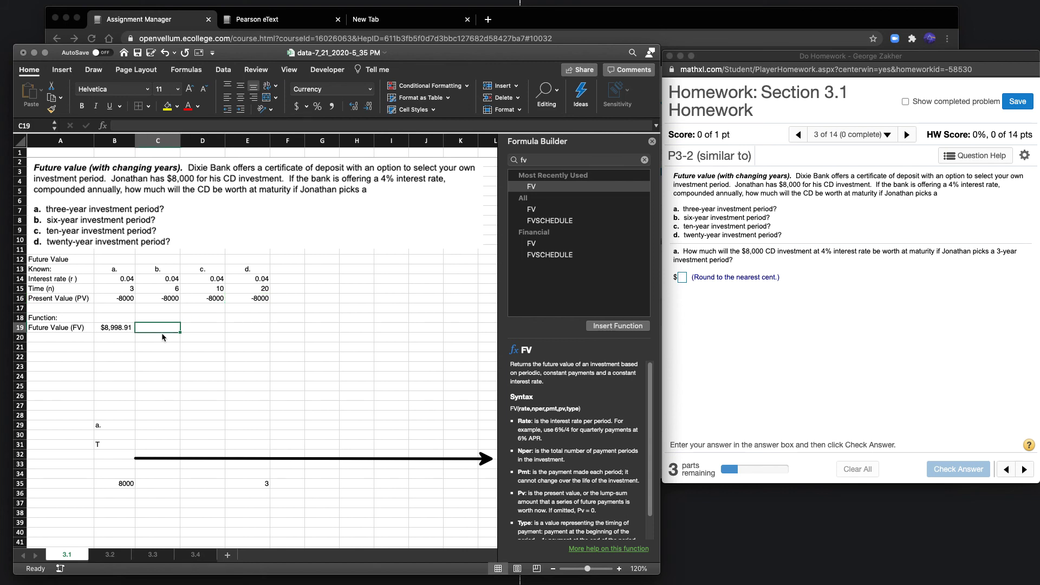
Step: Fill B19's FV formula through E19, giving $10,122.55, $11,841.95 and $17,528.99
{"action": "left_click", "coordinate": [122, 329]}
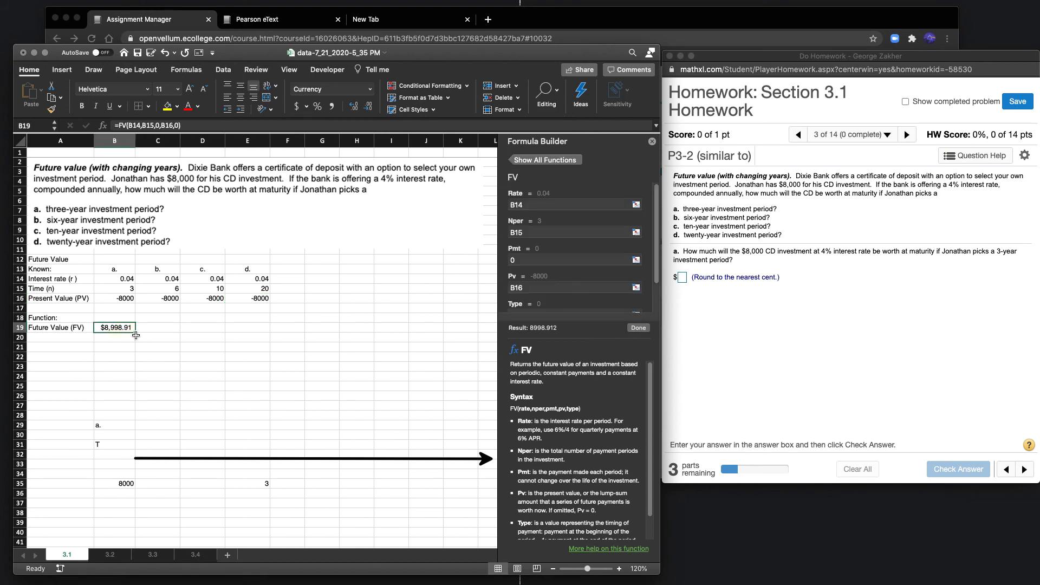
{"action": "left_click_drag", "start_coordinate": [136, 334], "coordinate": [170, 335]}
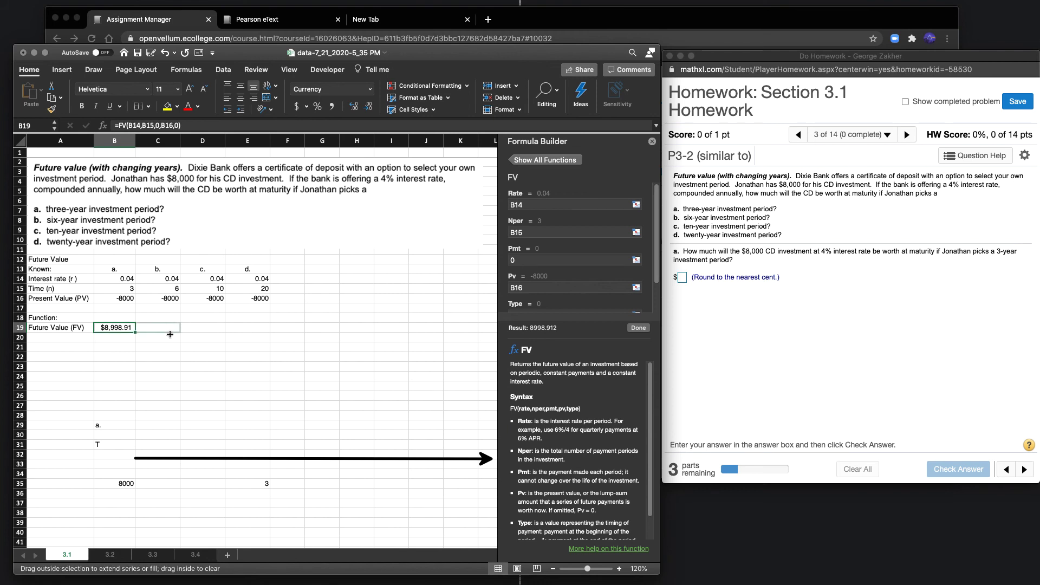
{"action": "left_click_drag", "start_coordinate": [258, 330], "coordinate": [258, 330]}
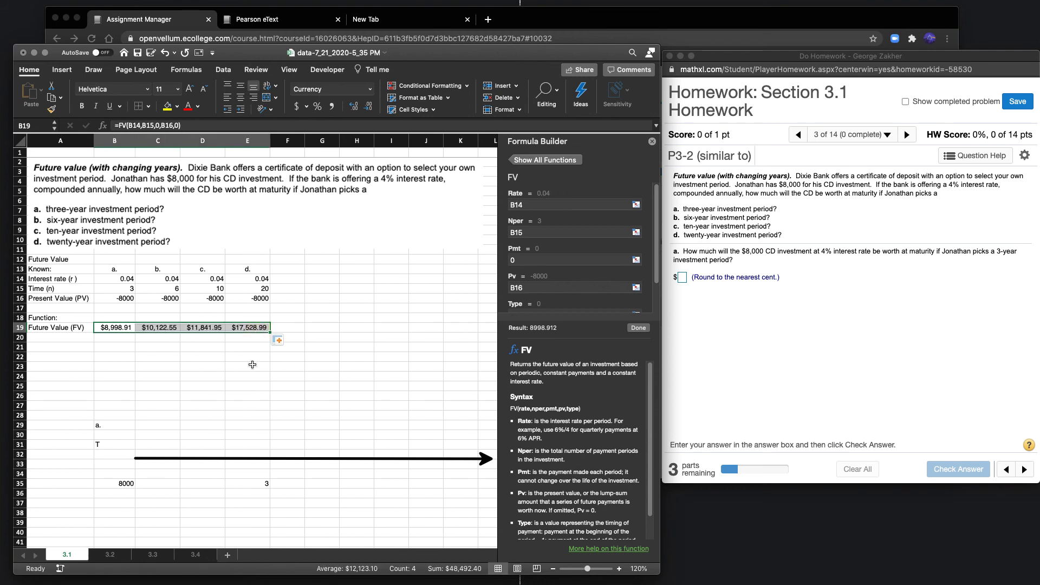
{"action": "left_click", "coordinate": [218, 377]}
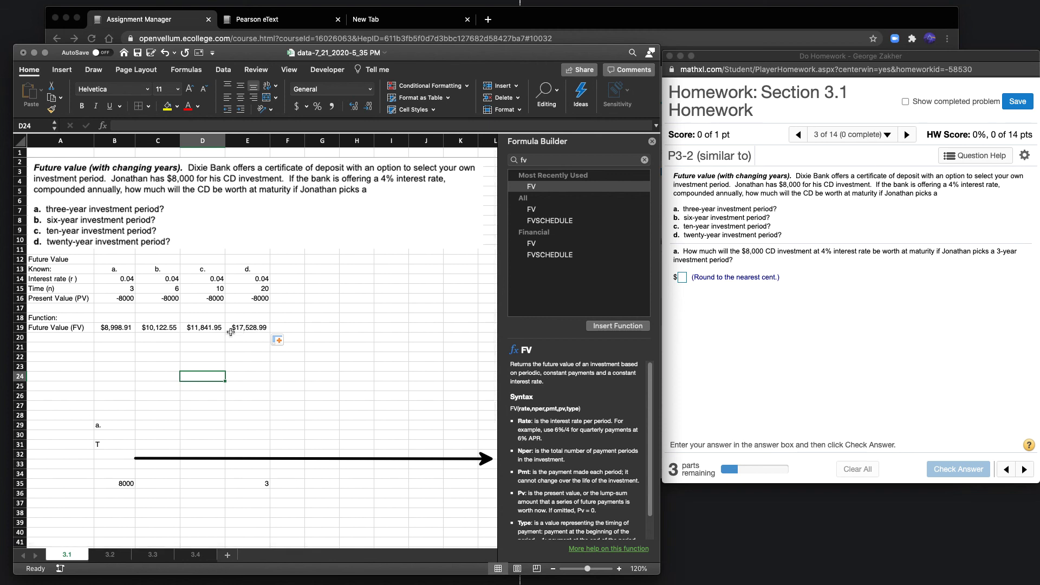
Step: Deselect the worksheet and focus the MathXL homework answer box
{"action": "left_click", "coordinate": [201, 348]}
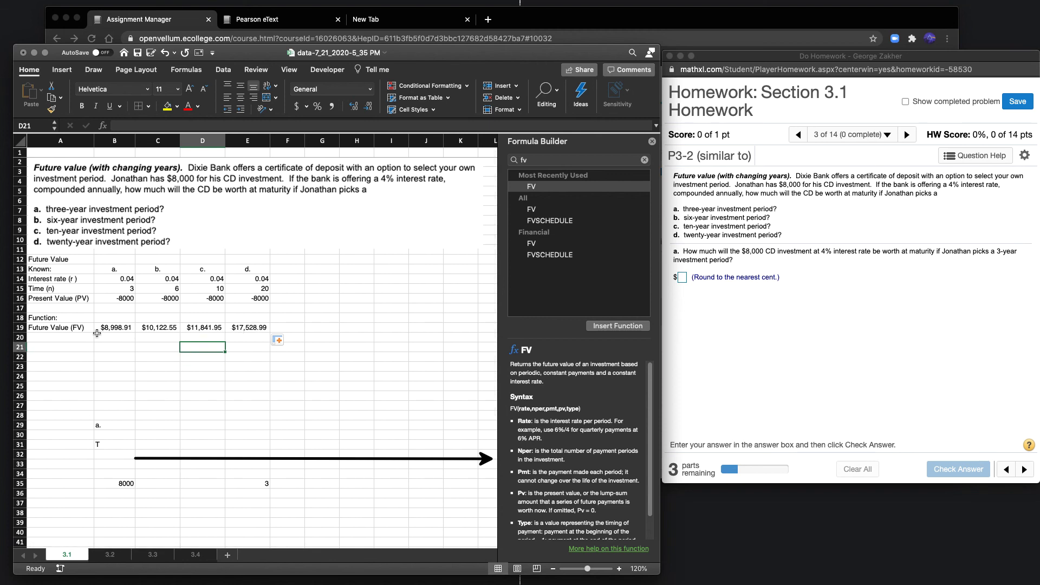
{"action": "left_click", "coordinate": [682, 277]}
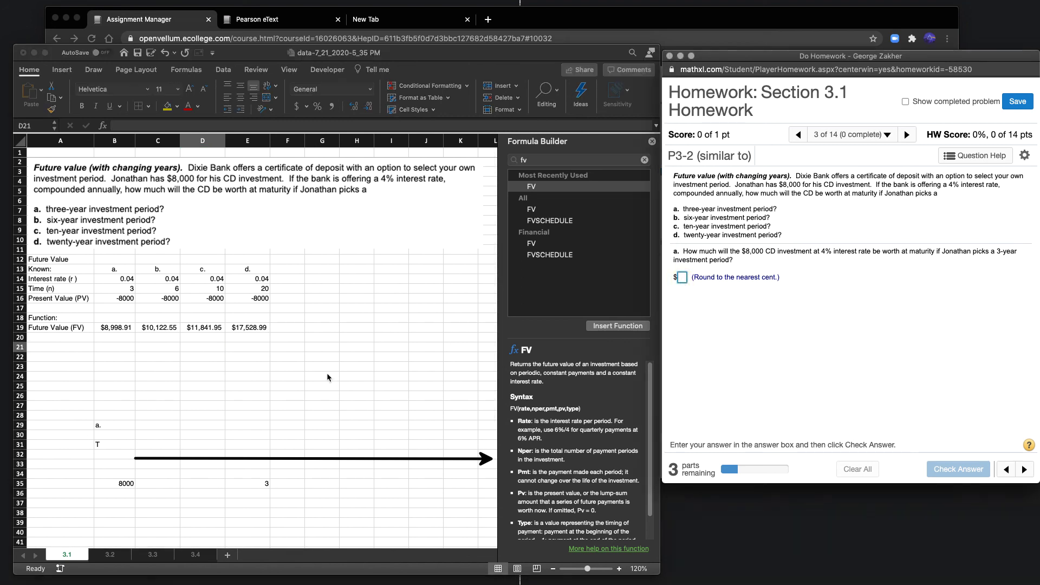